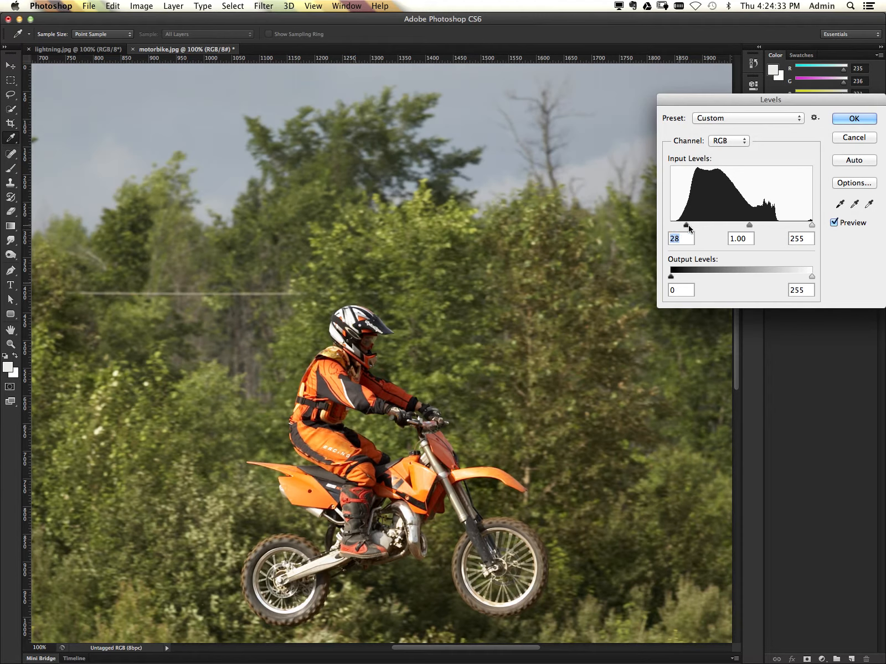
Try a Levels adjustment directly on the photo with black input 54 and midtone 0.96, and undo it
{"action": "mouse_move", "coordinate": [756, 226]}
{"action": "left_mouse_down"}
{"action": "mouse_move", "coordinate": [744, 225]}
{"action": "mouse_move", "coordinate": [756, 225]}
{"action": "left_mouse_up"}
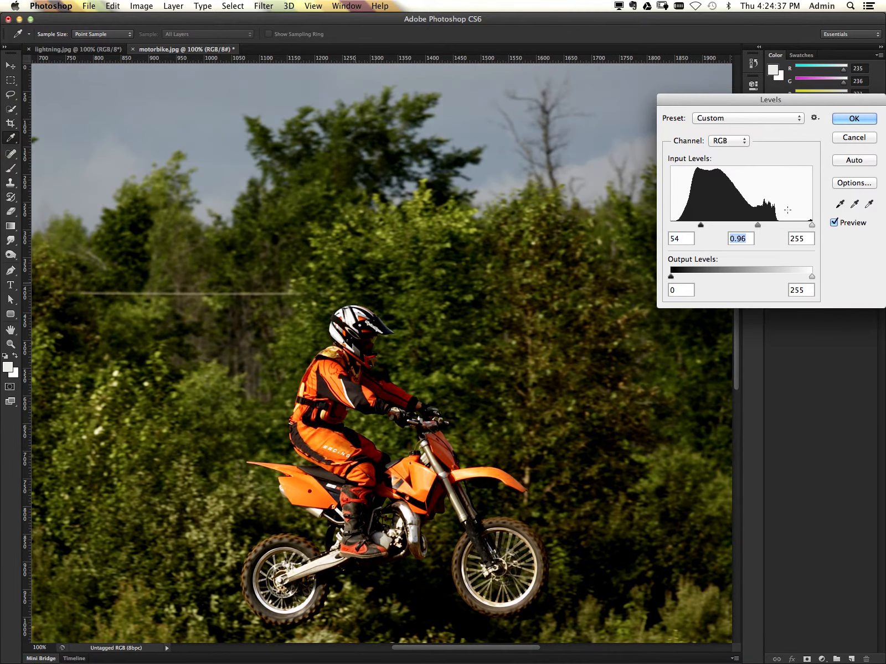
{"action": "left_click", "coordinate": [850, 122]}
{"action": "key", "text": "z"}
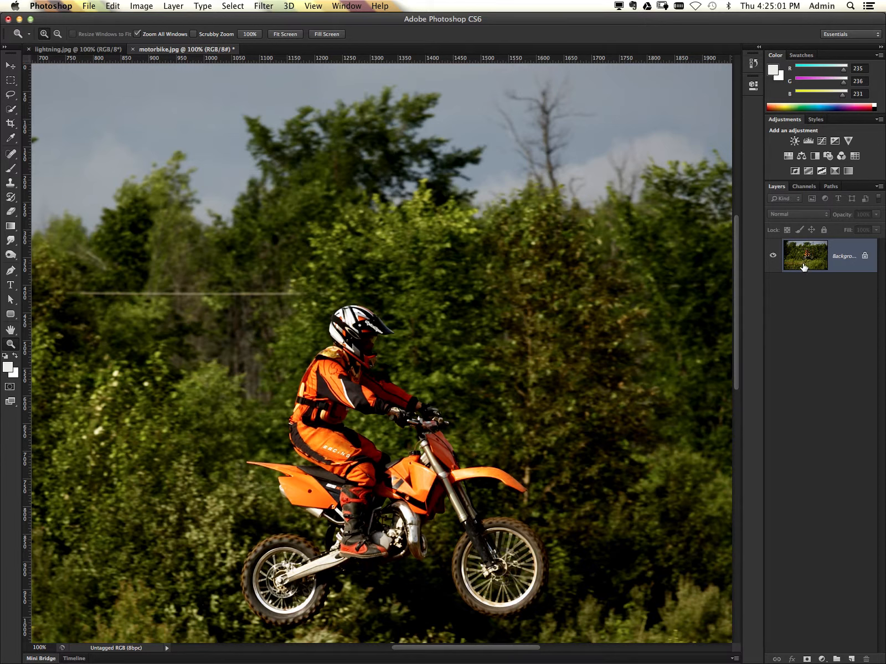
{"action": "key", "text": "super+z"}
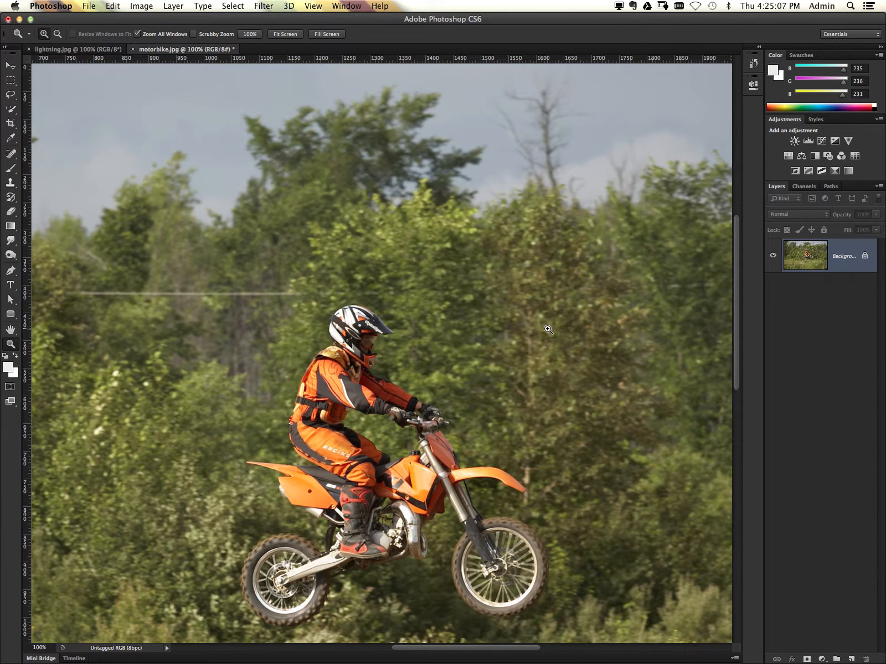
{"action": "left_click", "coordinate": [145, 6]}
{"action": "mouse_move", "coordinate": [148, 45]}
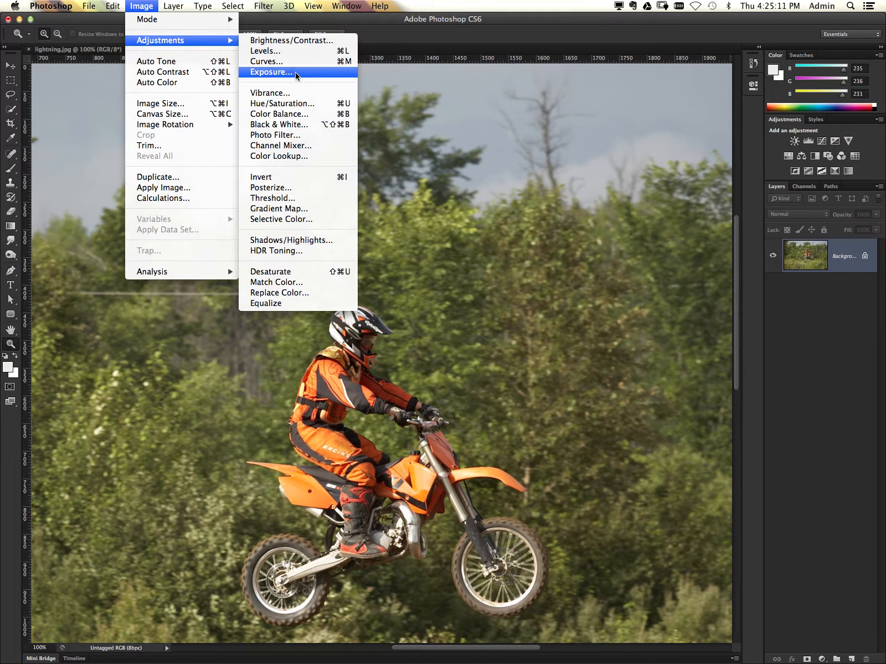
{"action": "left_click", "coordinate": [515, 270]}
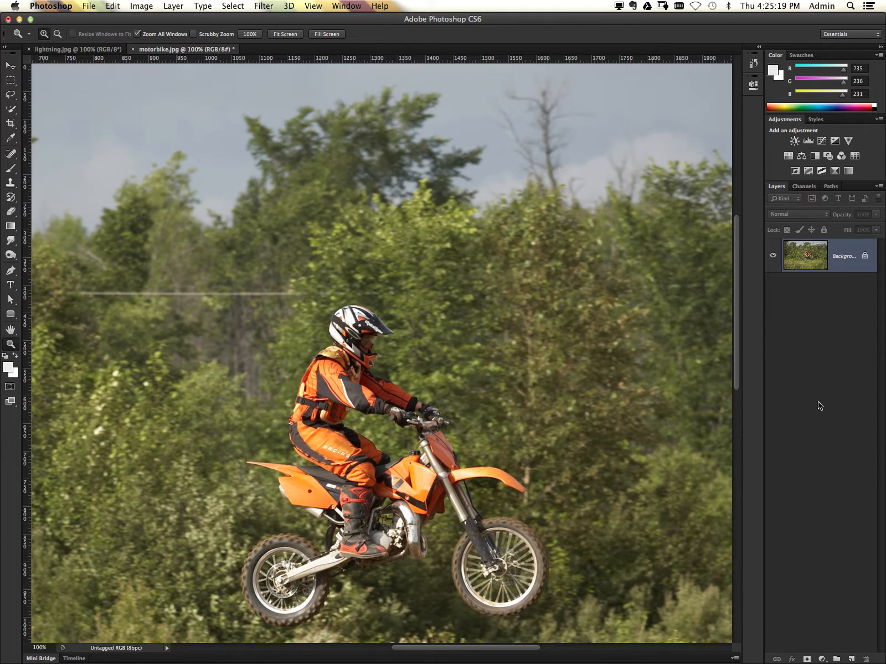
Add a Levels adjustment layer above the motorbike photo and set its black input level to 65
{"action": "left_click", "coordinate": [822, 659]}
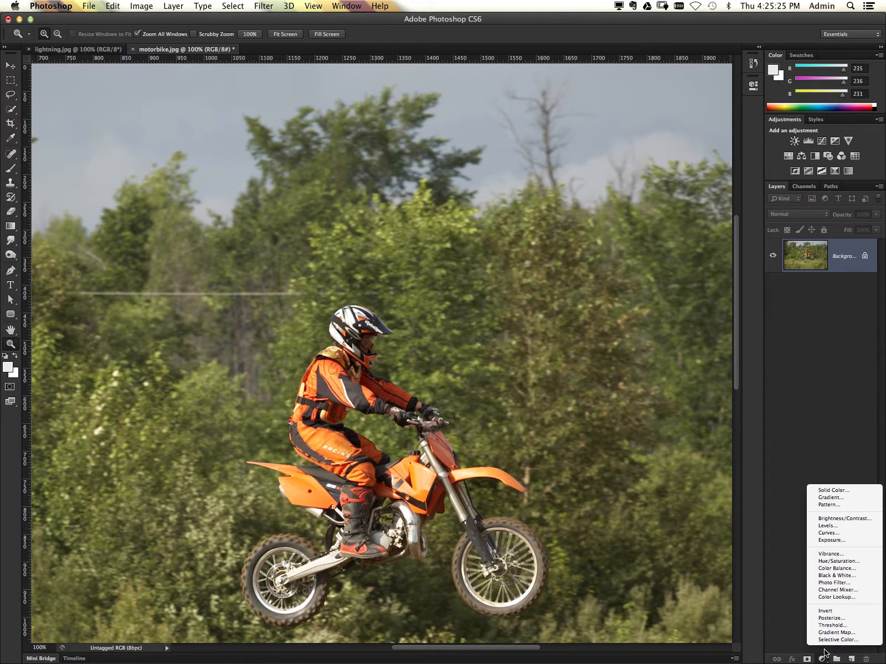
{"action": "left_click", "coordinate": [830, 526]}
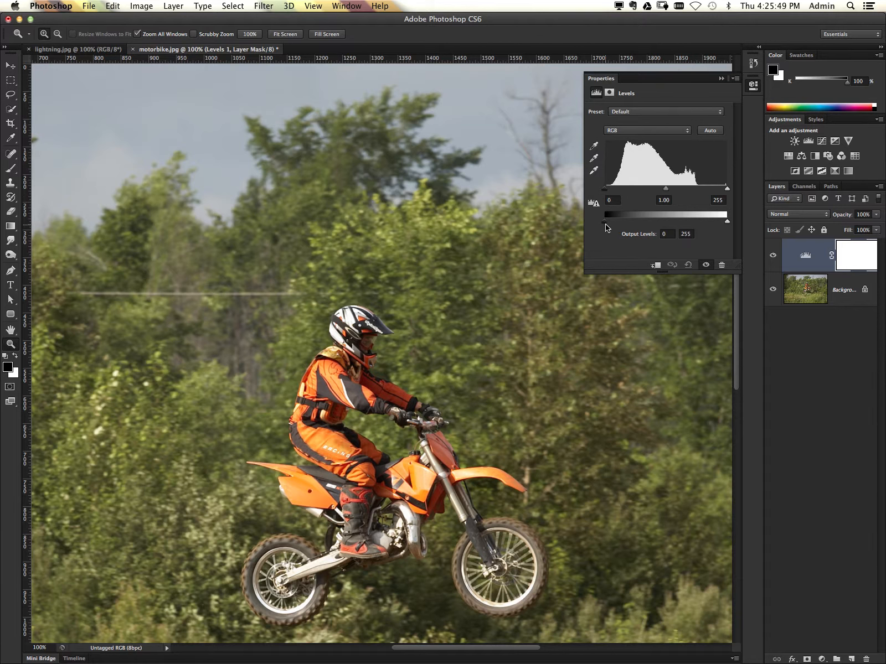
{"action": "left_click_drag", "start_coordinate": [606, 226], "coordinate": [635, 192]}
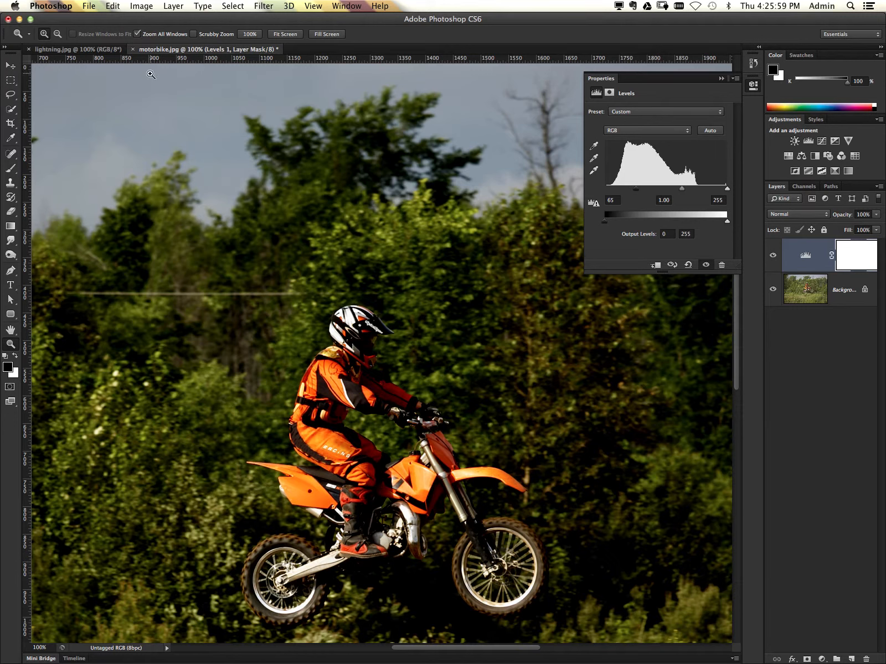
{"action": "left_click", "coordinate": [822, 363]}
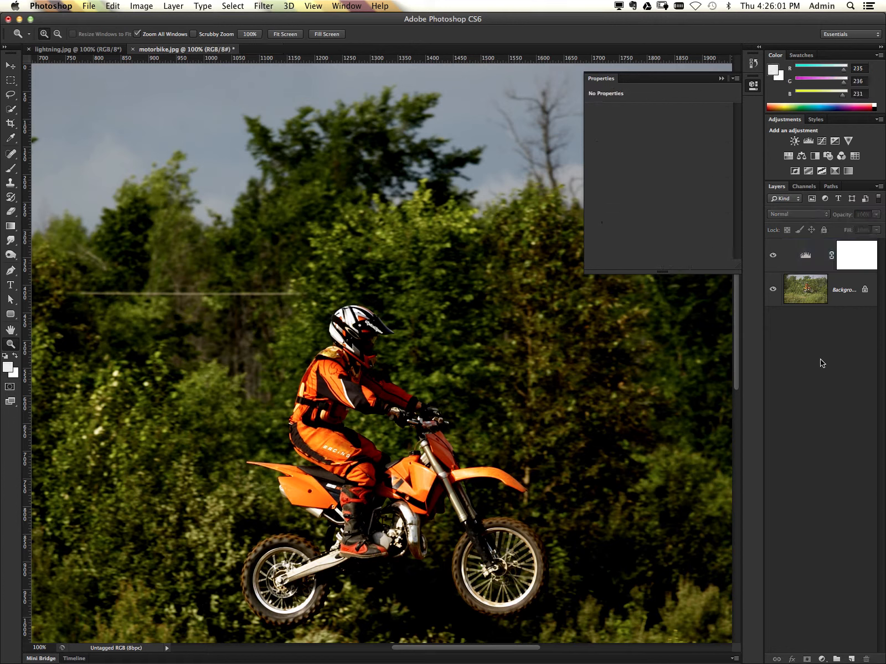
{"action": "left_click", "coordinate": [721, 78]}
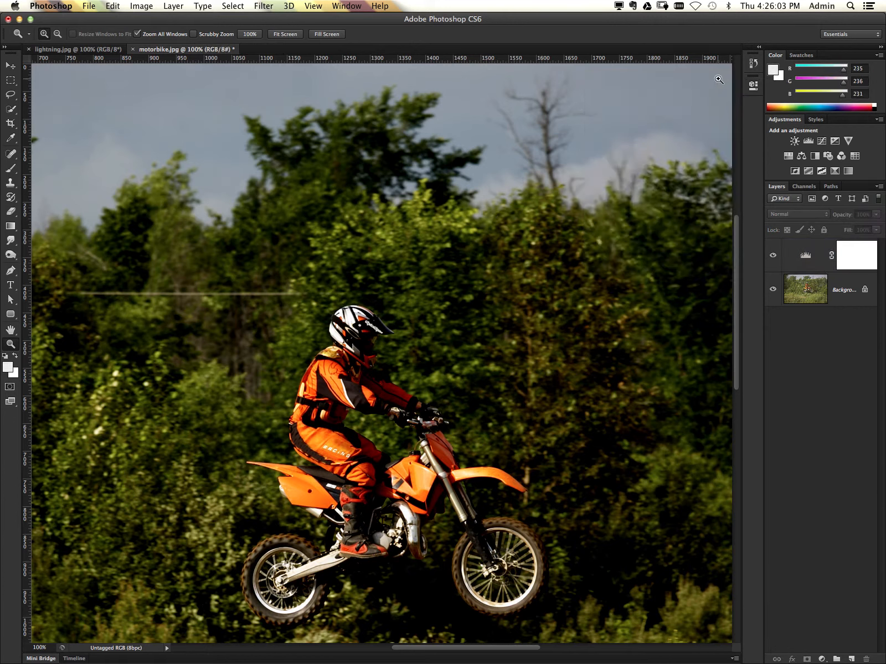
Toggle the Levels layer's visibility to compare the photo with and without the adjustment
{"action": "left_click", "coordinate": [774, 256]}
{"action": "left_click", "coordinate": [773, 256]}
{"action": "left_click", "coordinate": [773, 257]}
{"action": "left_click", "coordinate": [773, 257]}
Set the Levels adjustment layer's black input level to 25 and its white input level to 196
{"action": "double_click", "coordinate": [805, 257]}
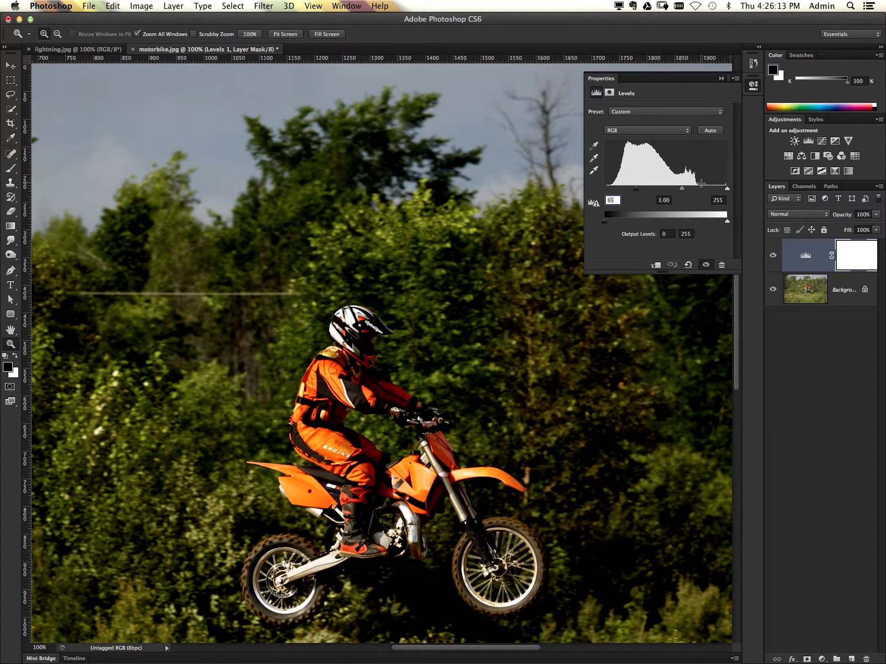
{"action": "left_click_drag", "start_coordinate": [639, 192], "coordinate": [618, 192]}
{"action": "left_click_drag", "start_coordinate": [727, 188], "coordinate": [699, 193]}
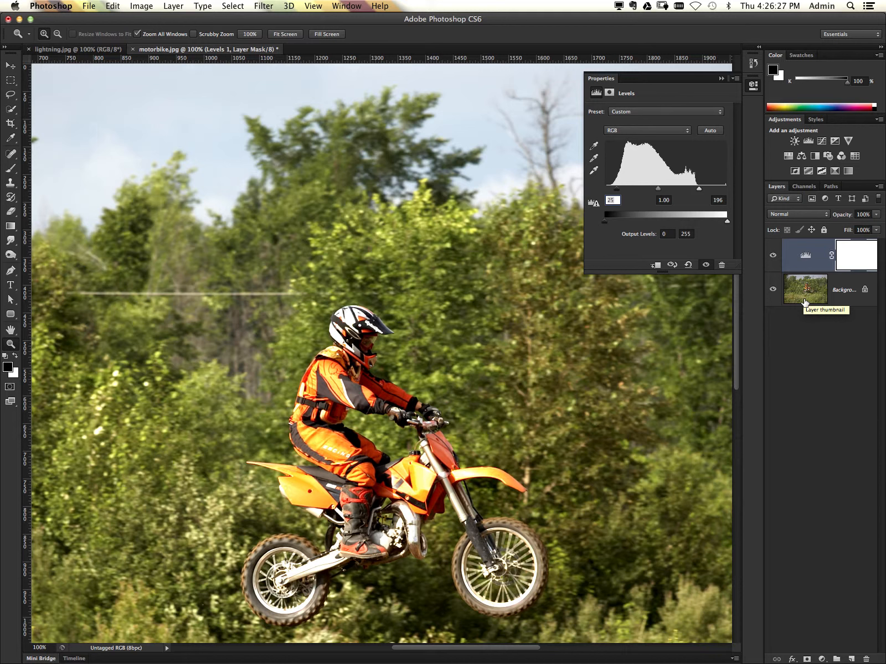
{"action": "left_click", "coordinate": [811, 353]}
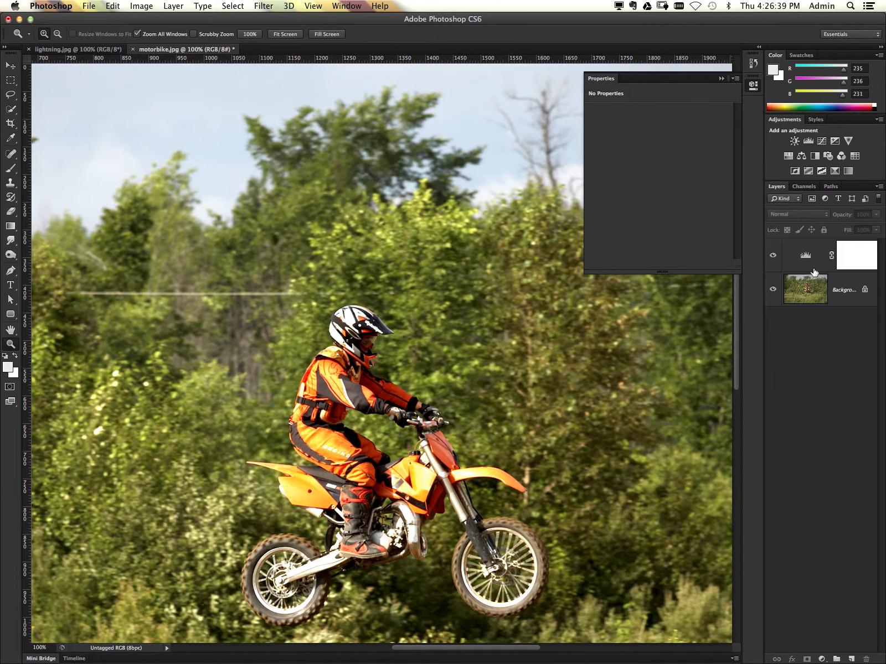
Copy the lightning image into motorbike.jpg, placing it above the rider's helmet, and set its blend mode to Screen
{"action": "left_click", "coordinate": [82, 49]}
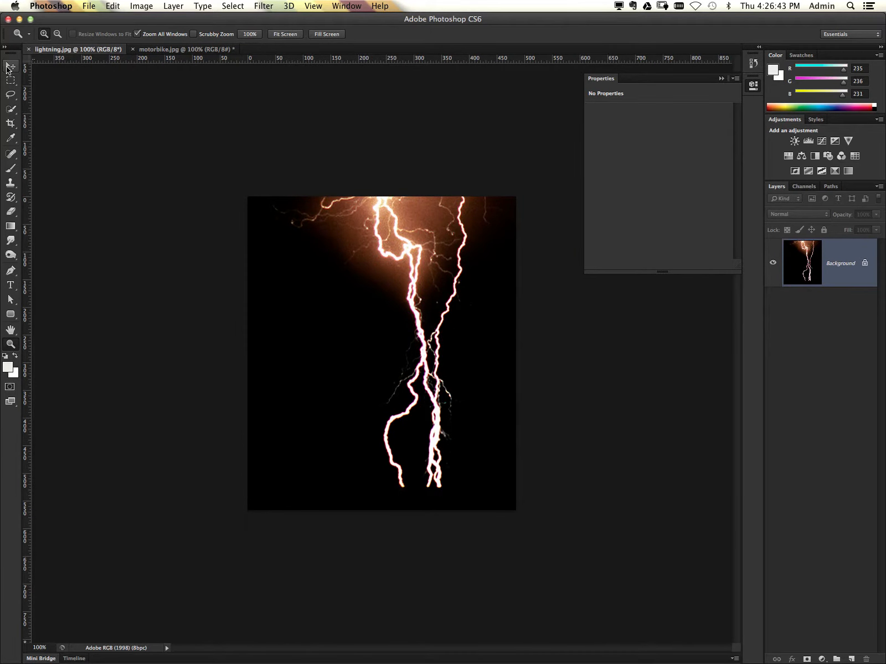
{"action": "left_click", "coordinate": [9, 67]}
{"action": "left_click_drag", "start_coordinate": [374, 308], "coordinate": [346, 274]}
{"action": "left_click_drag", "start_coordinate": [360, 336], "coordinate": [319, 236]}
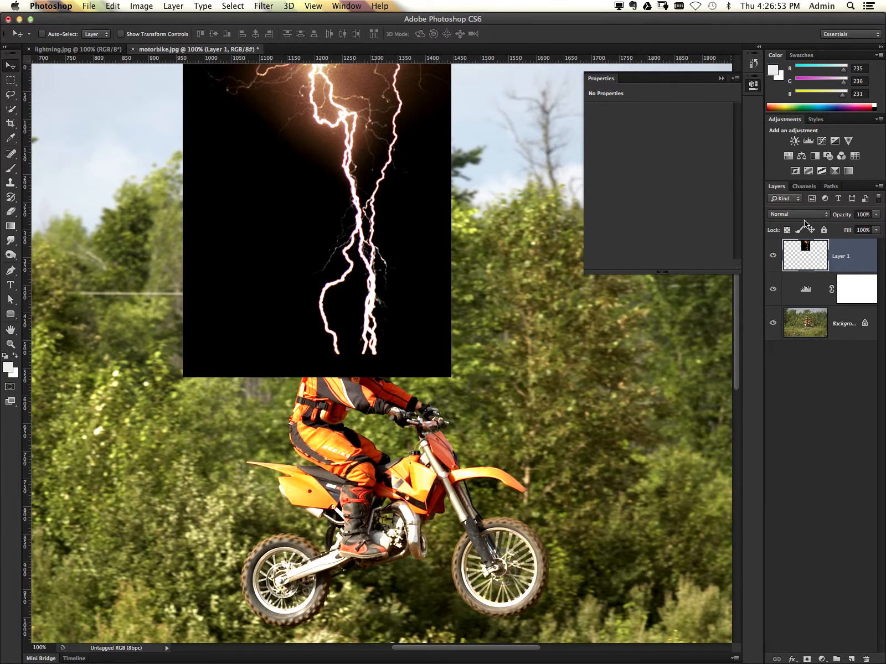
{"action": "left_click", "coordinate": [800, 215]}
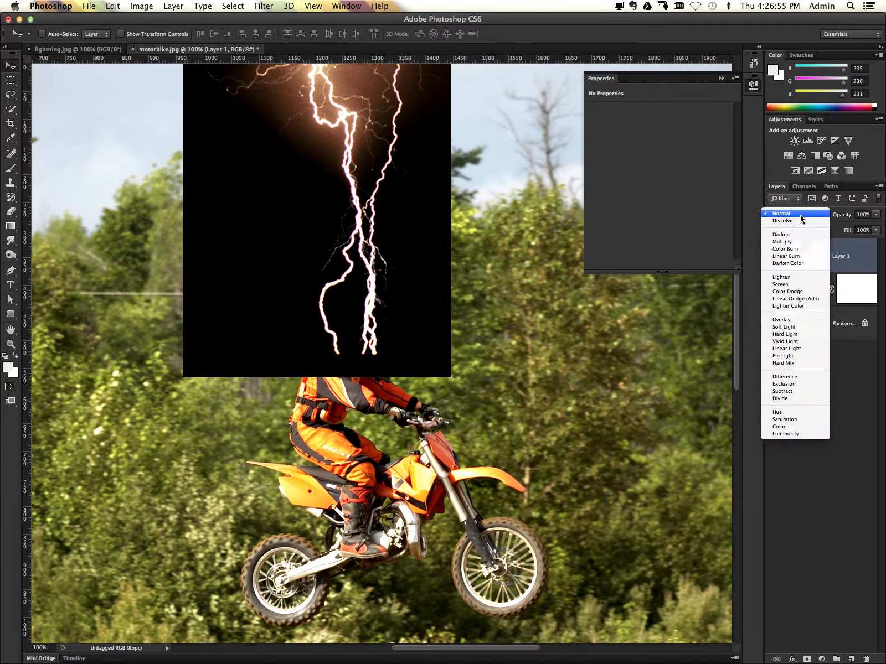
{"action": "left_click", "coordinate": [786, 284]}
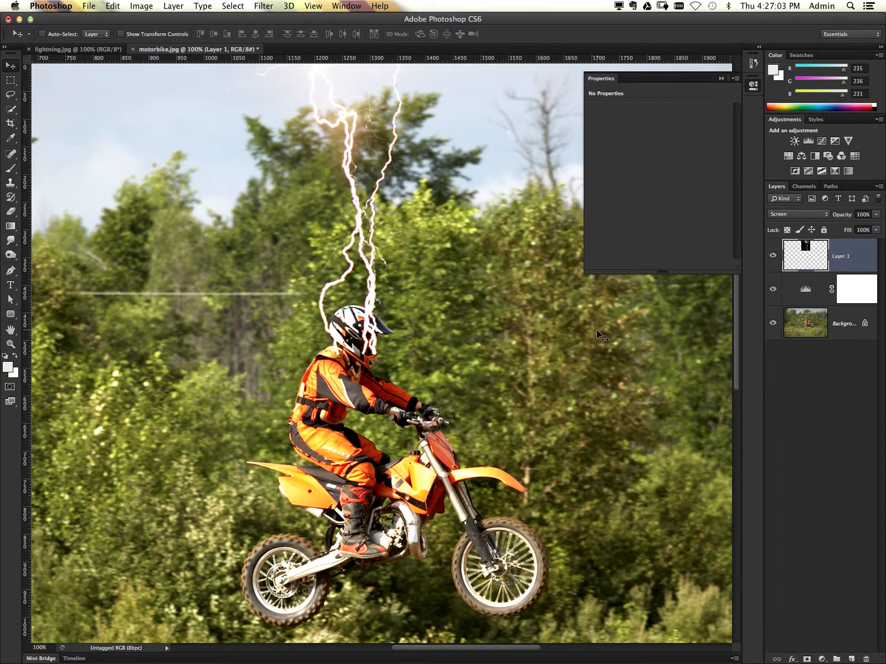
Erase the part of the lightning that overlaps the rider's helmet and face, using the 45 px Eraser
{"action": "left_click", "coordinate": [10, 169]}
{"action": "left_click", "coordinate": [10, 211]}
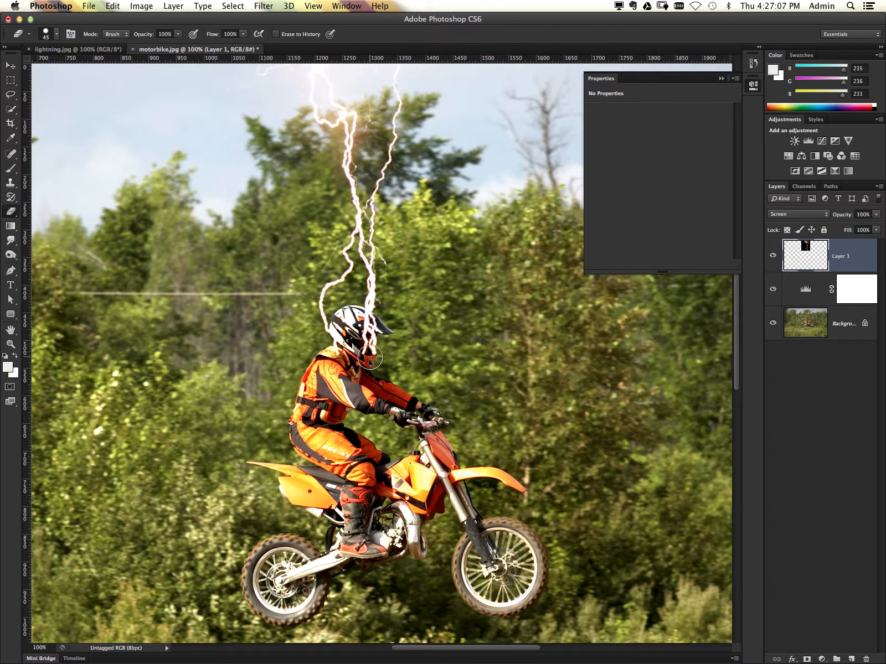
{"action": "mouse_move", "coordinate": [370, 345]}
{"action": "left_mouse_down"}
{"action": "mouse_move", "coordinate": [362, 321]}
{"action": "mouse_move", "coordinate": [340, 332]}
{"action": "mouse_move", "coordinate": [381, 357]}
{"action": "left_mouse_up"}
{"action": "key", "text": "super+z"}
{"action": "left_click_drag", "start_coordinate": [380, 357], "coordinate": [364, 328]}
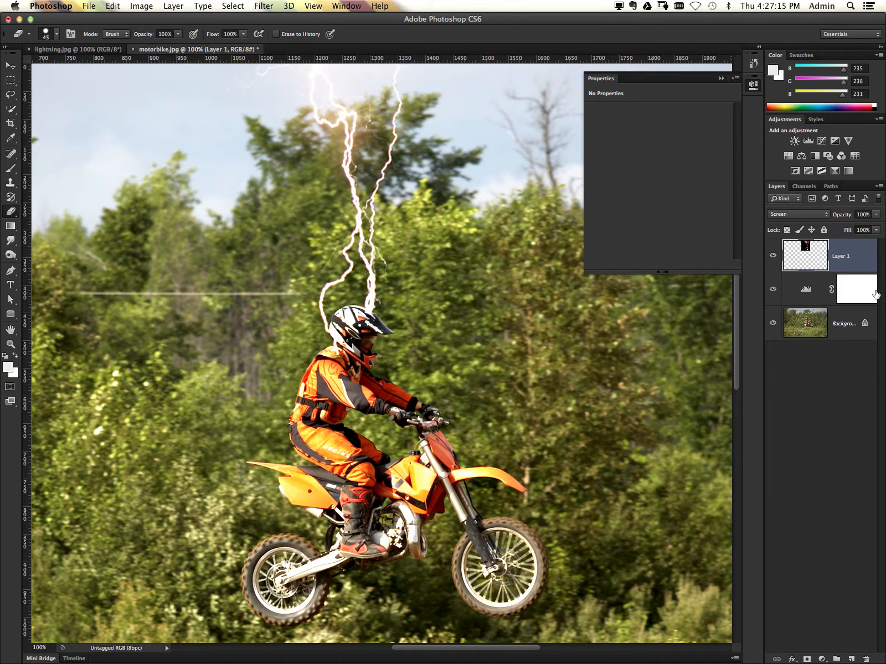
Set the Levels adjustment layer's white input level to 247 and its midtone level to 0.52
{"action": "left_click", "coordinate": [808, 293]}
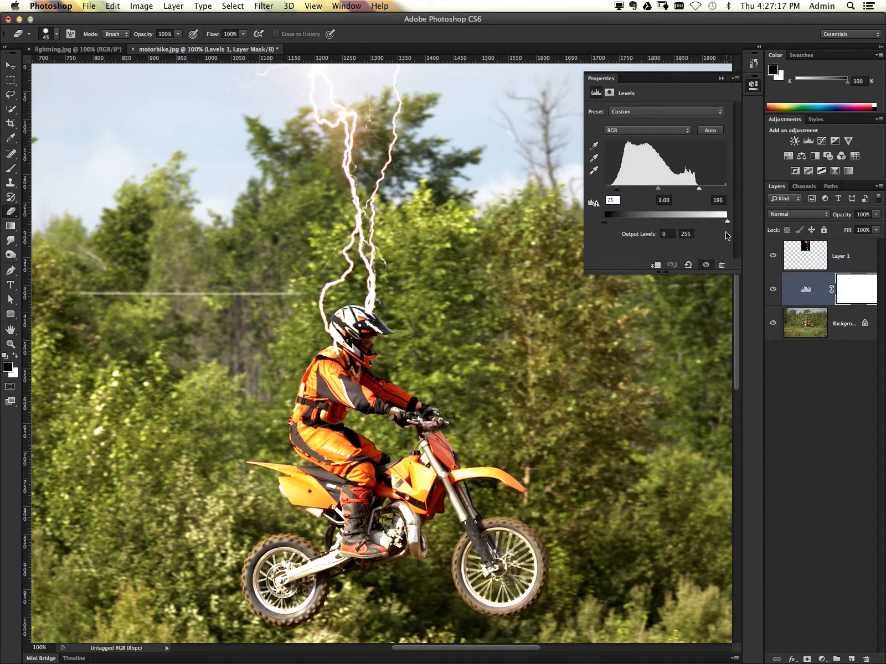
{"action": "left_click_drag", "start_coordinate": [699, 189], "coordinate": [723, 190]}
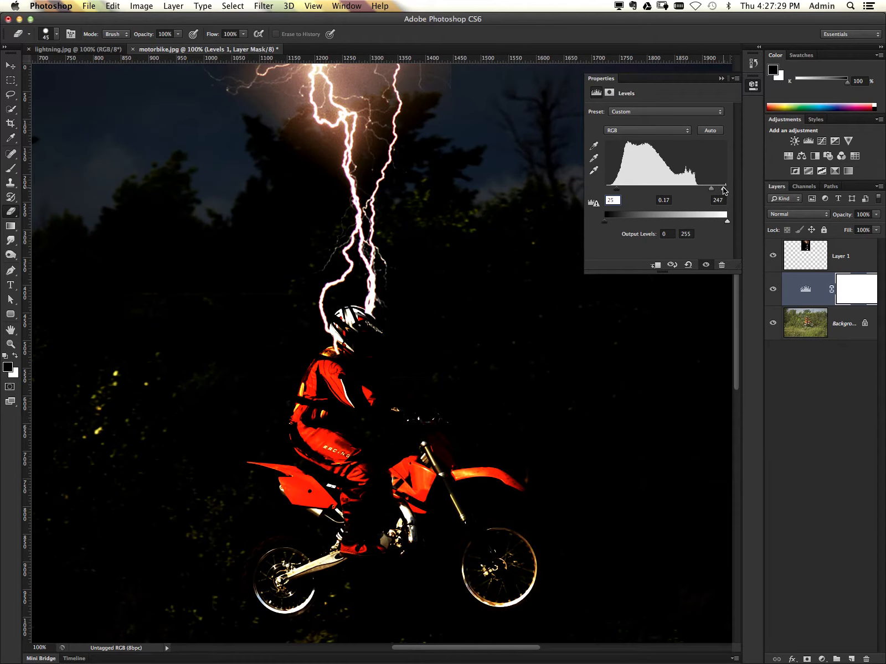
{"action": "left_click_drag", "start_coordinate": [711, 188], "coordinate": [659, 189]}
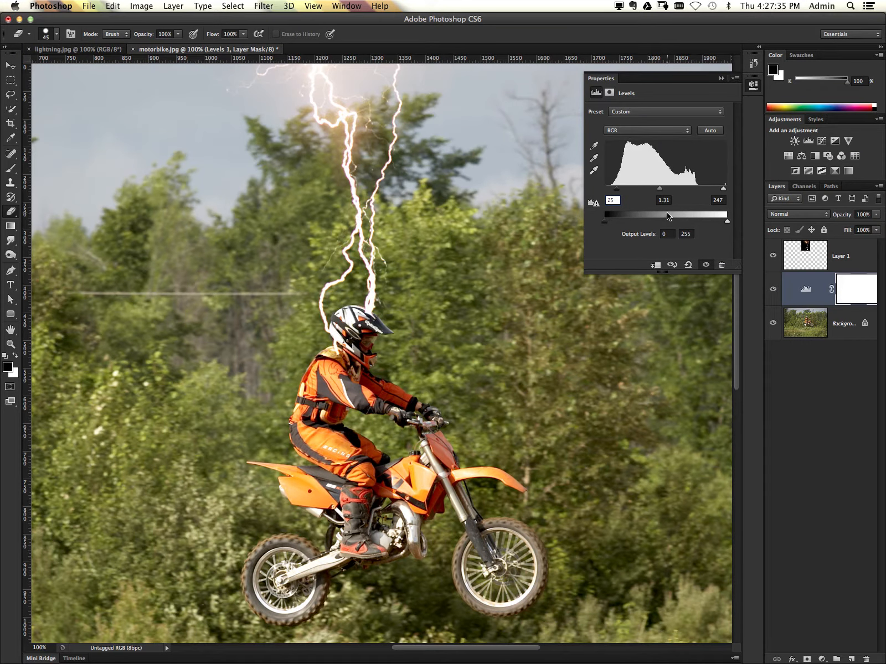
{"action": "left_click_drag", "start_coordinate": [659, 190], "coordinate": [691, 191]}
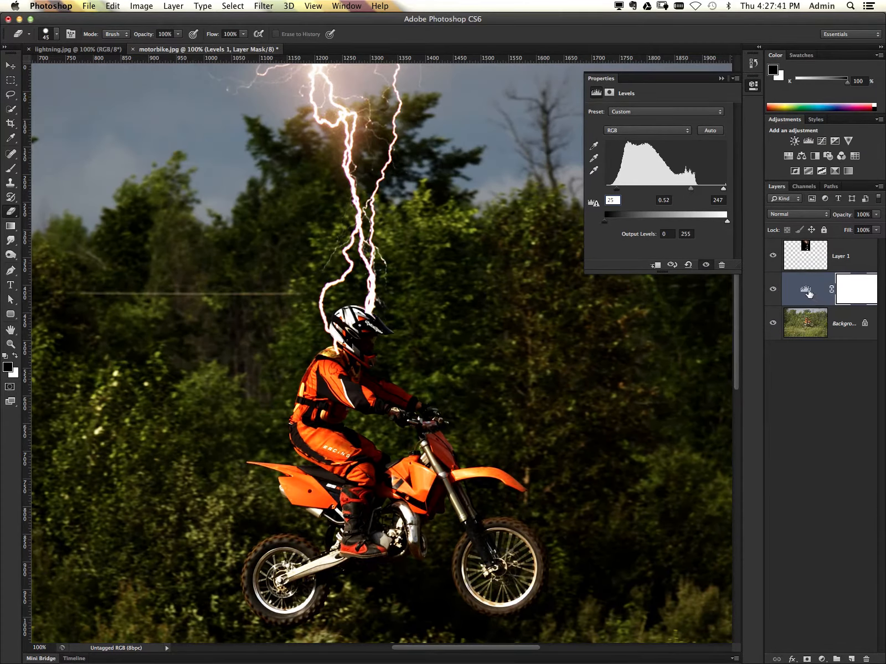
Move the Levels layer above the lightning layer and set its input levels to black 38 and midtone 1.00
{"action": "left_click_drag", "start_coordinate": [807, 292], "coordinate": [803, 245]}
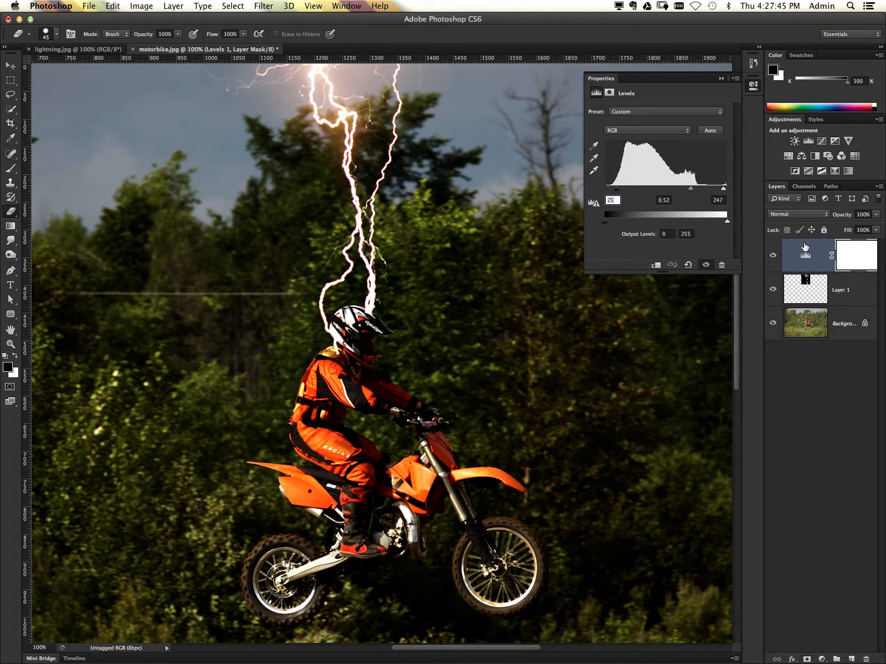
{"action": "left_click_drag", "start_coordinate": [617, 190], "coordinate": [702, 194]}
{"action": "left_click_drag", "start_coordinate": [676, 192], "coordinate": [604, 192]}
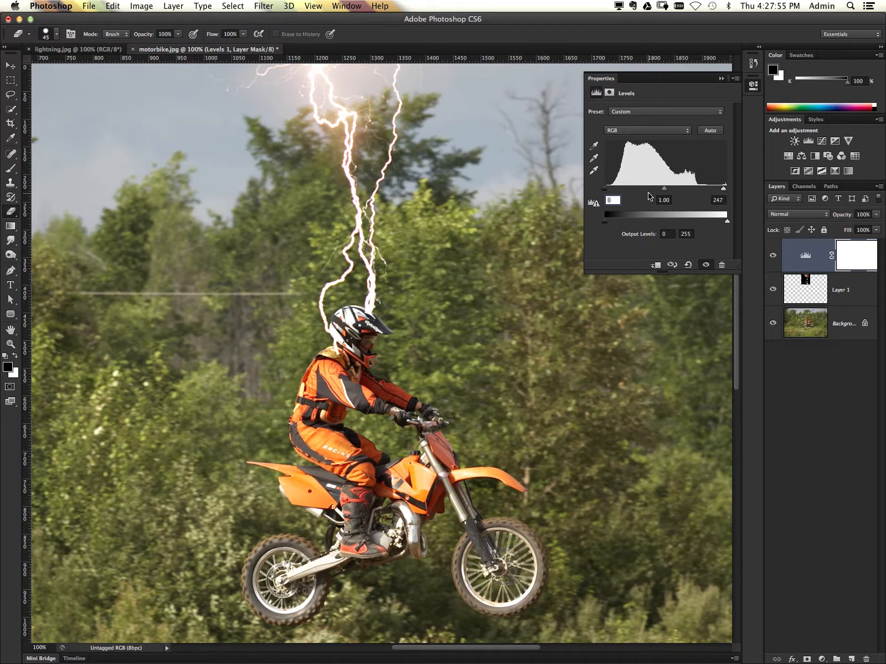
{"action": "left_click_drag", "start_coordinate": [604, 189], "coordinate": [622, 192]}
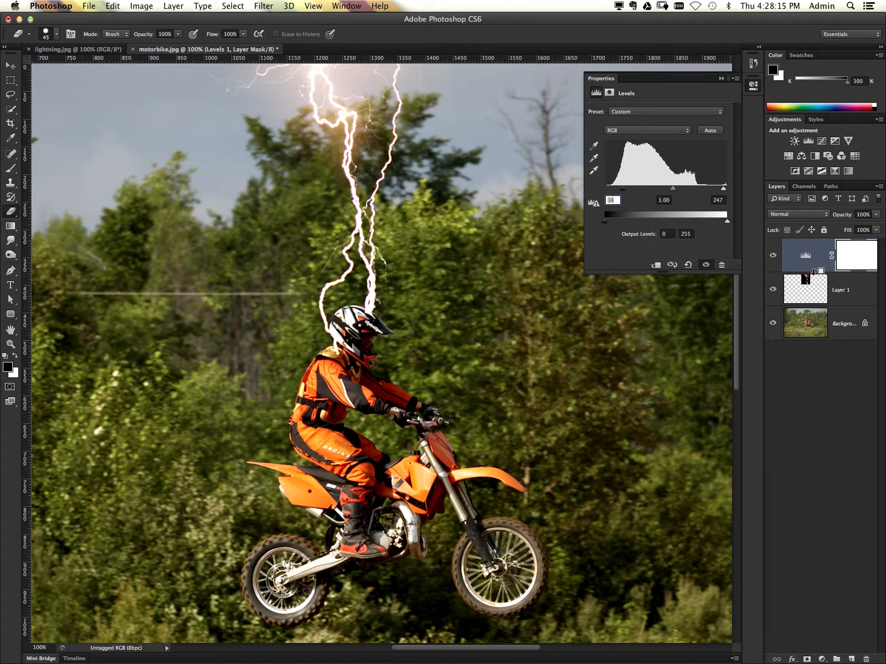
Clip the Levels adjustment to the lightning layer and set its black input to 52 and midtone to 1.39
{"action": "left_click", "coordinate": [814, 272], "text": "alt"}
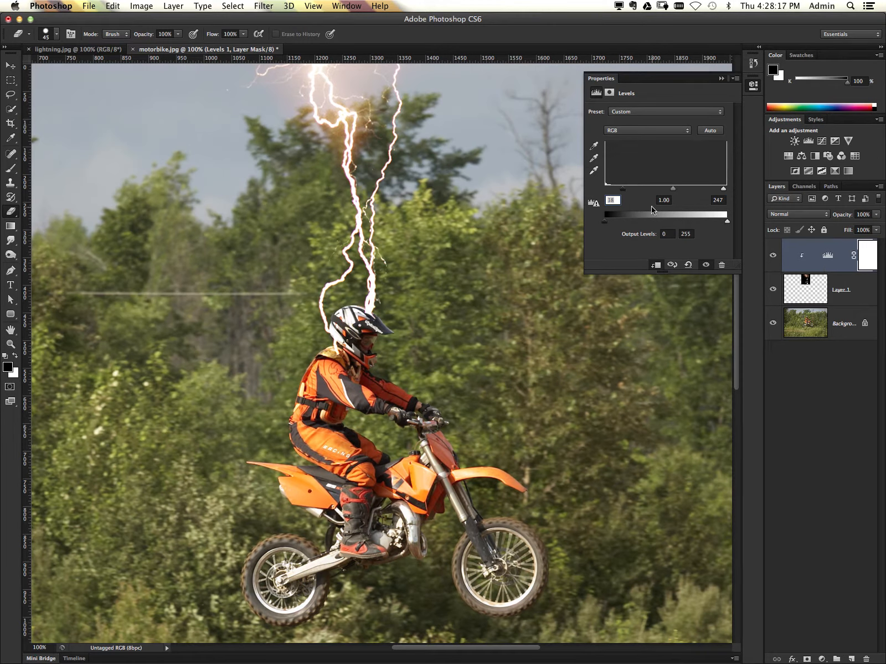
{"action": "left_click_drag", "start_coordinate": [622, 188], "coordinate": [665, 190]}
Toggle the Levels layer's clipping to the lightning layer on and off to compare, leaving it unclipped
{"action": "left_click_drag", "start_coordinate": [815, 278], "coordinate": [815, 270]}
{"action": "left_click", "coordinate": [815, 270], "text": "alt"}
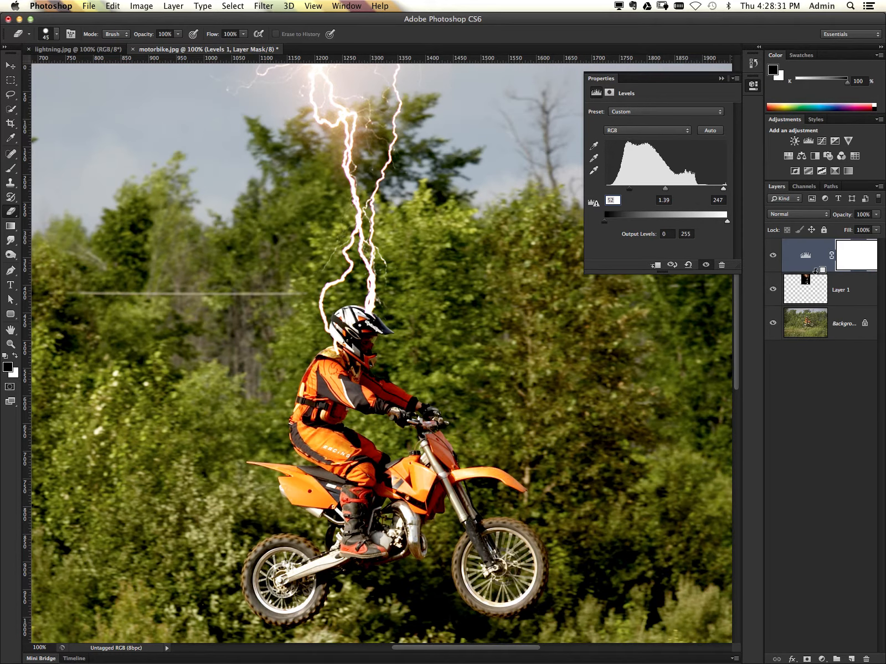
{"action": "left_click", "coordinate": [814, 270], "text": "alt"}
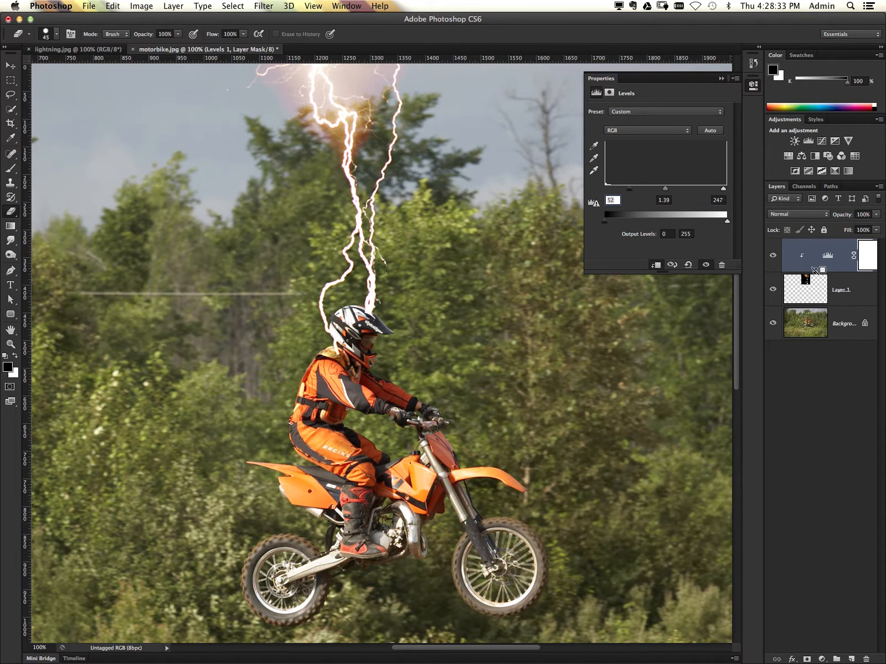
{"action": "left_click", "coordinate": [814, 270], "text": "alt"}
{"action": "left_click", "coordinate": [815, 270], "text": "alt"}
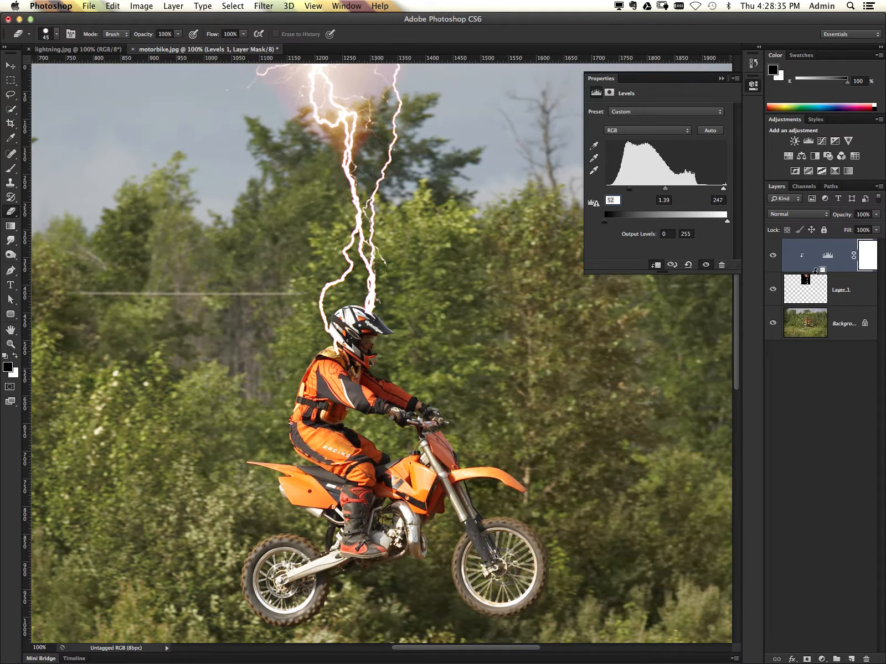
{"action": "left_click", "coordinate": [815, 270], "text": "alt"}
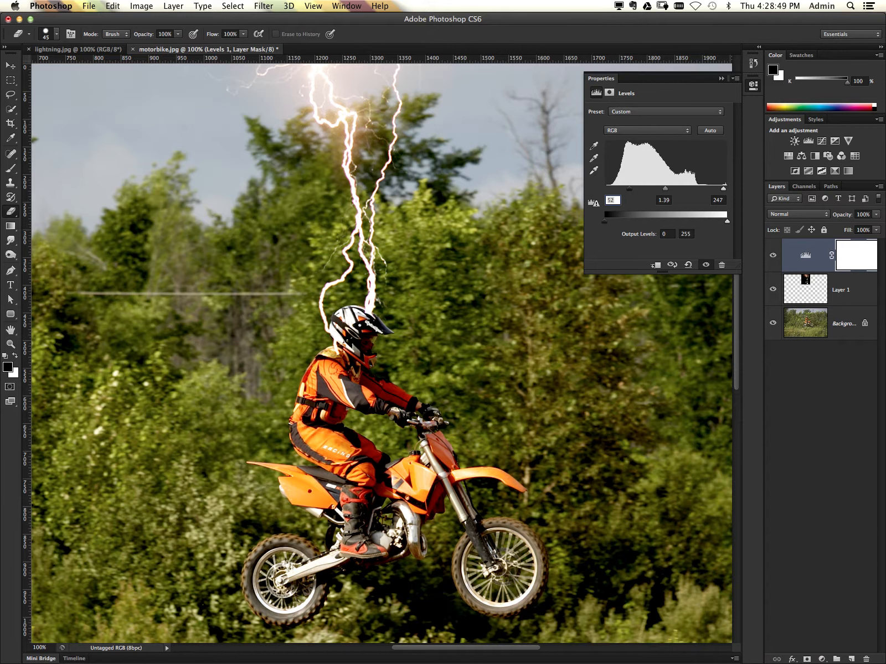
Add a Gradient Map adjustment layer above the Levels layer
{"action": "left_click", "coordinate": [821, 659]}
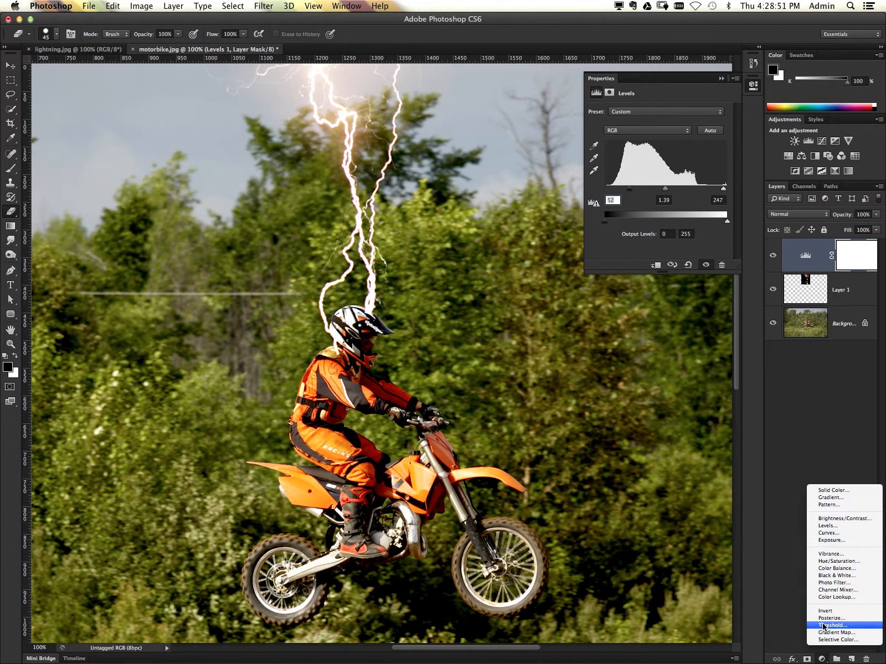
{"action": "left_click", "coordinate": [804, 642]}
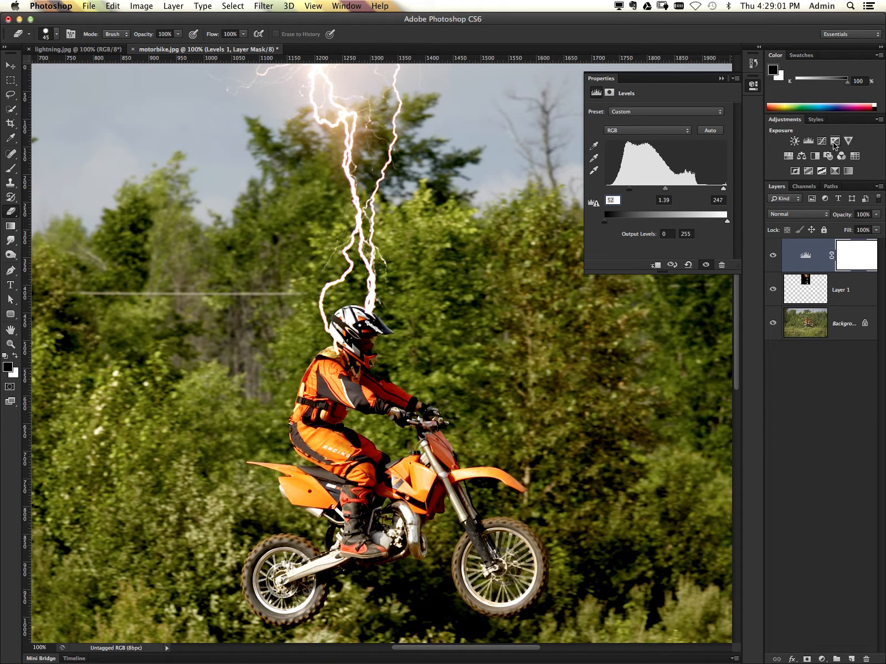
{"action": "left_click", "coordinate": [821, 659]}
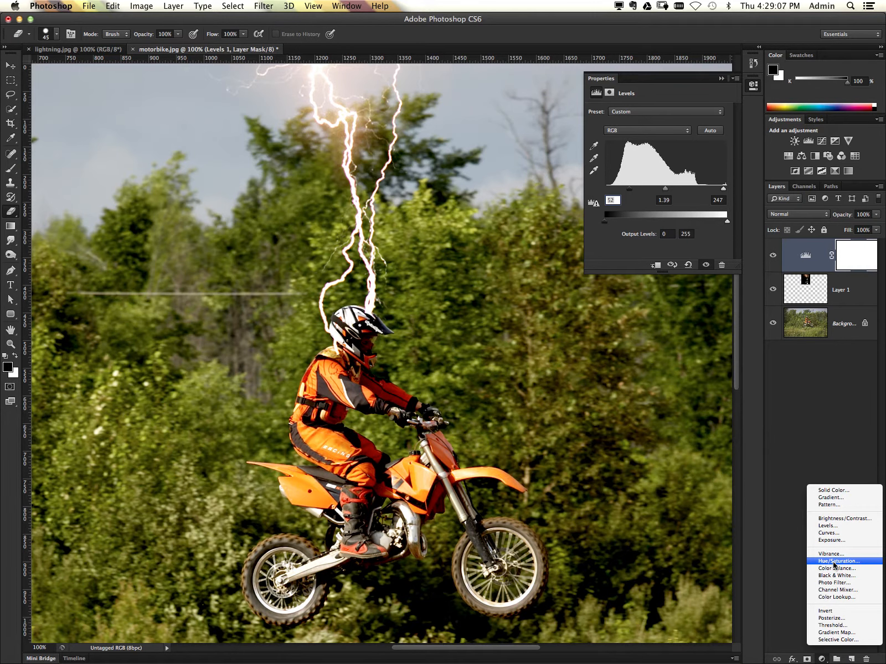
{"action": "left_click", "coordinate": [846, 632]}
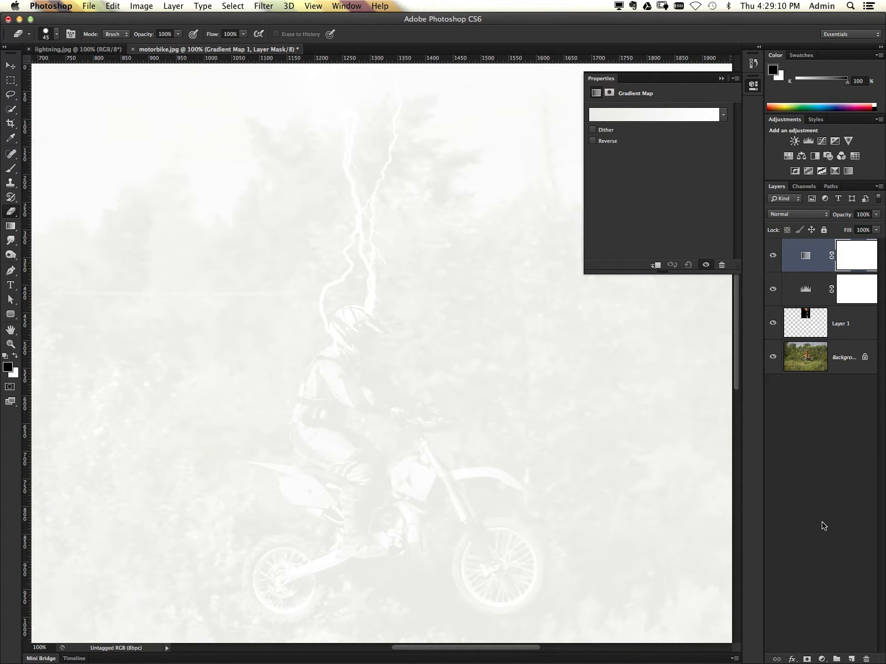
Apply the red-to-green preset gradient to the Gradient Map adjustment layer
{"action": "left_click", "coordinate": [805, 257]}
{"action": "left_click", "coordinate": [722, 115]}
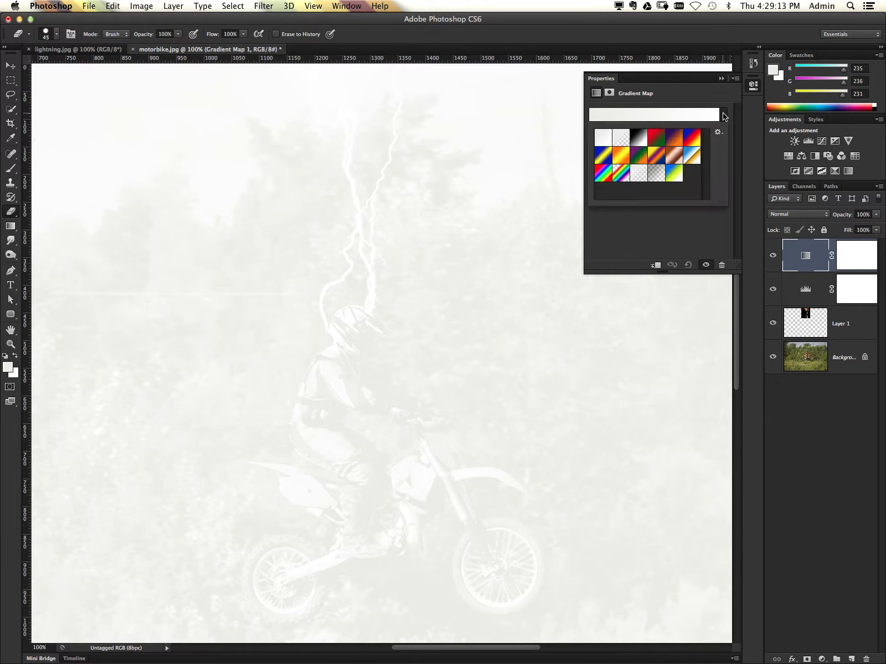
{"action": "left_click", "coordinate": [655, 142]}
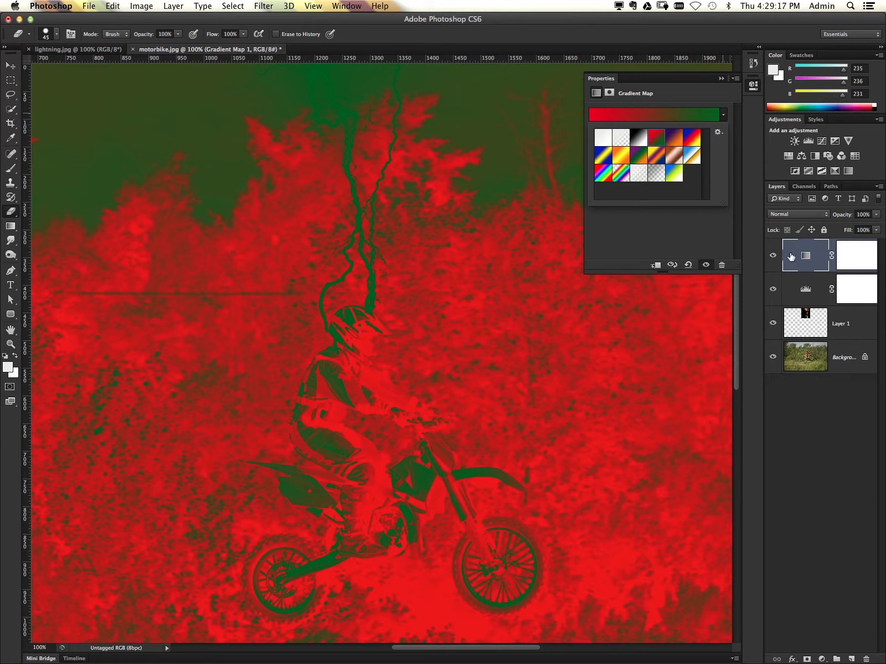
Toggle the visibility of the Levels and Gradient Map layers off and on to compare their effects
{"action": "left_click", "coordinate": [773, 289]}
{"action": "left_click", "coordinate": [774, 290]}
{"action": "left_click", "coordinate": [771, 256]}
{"action": "left_click", "coordinate": [771, 256]}
{"action": "left_click", "coordinate": [771, 256]}
{"action": "left_click", "coordinate": [771, 255]}
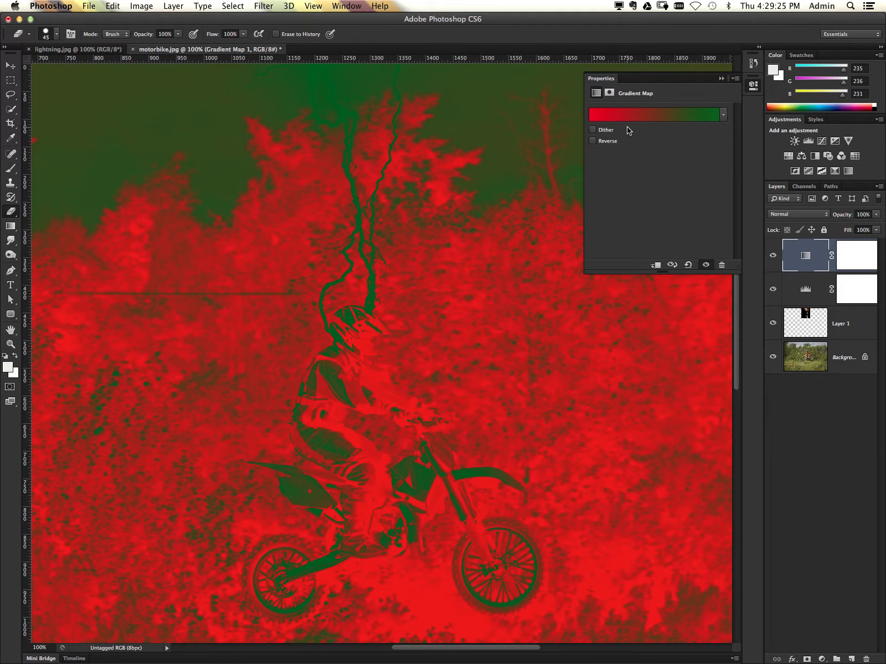
Review the Levels and Gradient Map layers' settings in turn, and hide the Gradient Map layer
{"action": "left_click", "coordinate": [807, 292]}
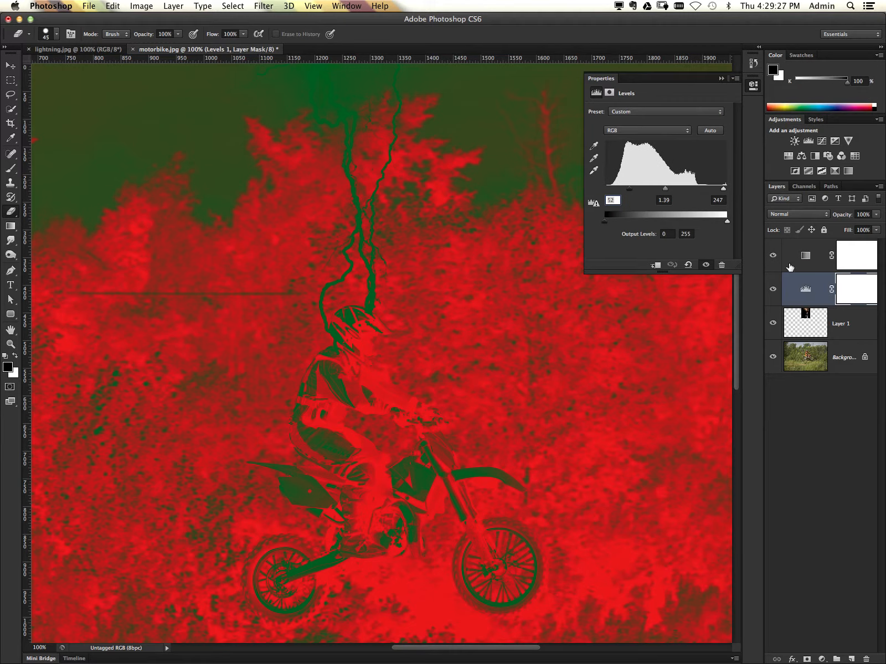
{"action": "left_click", "coordinate": [803, 261]}
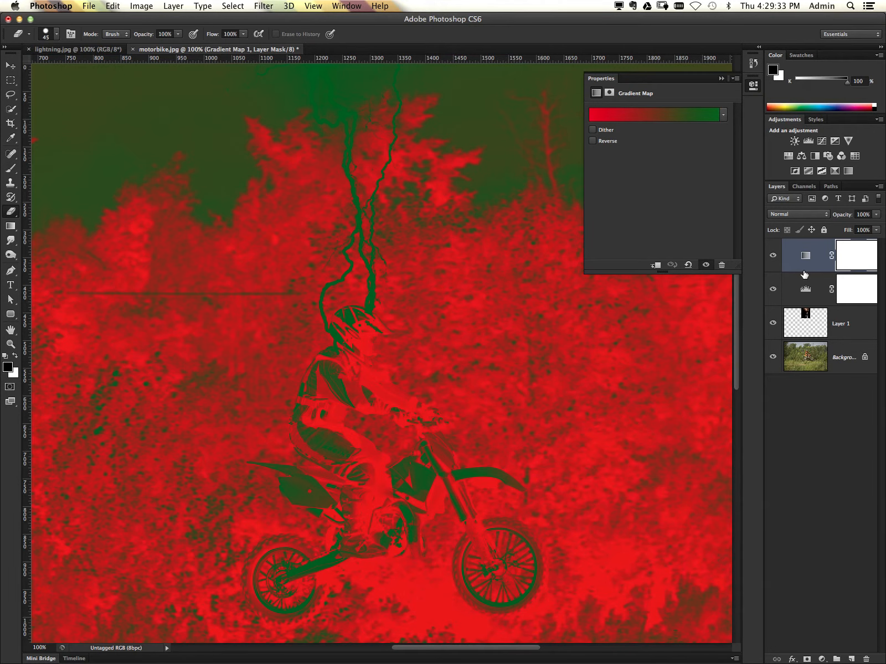
{"action": "left_click", "coordinate": [773, 257]}
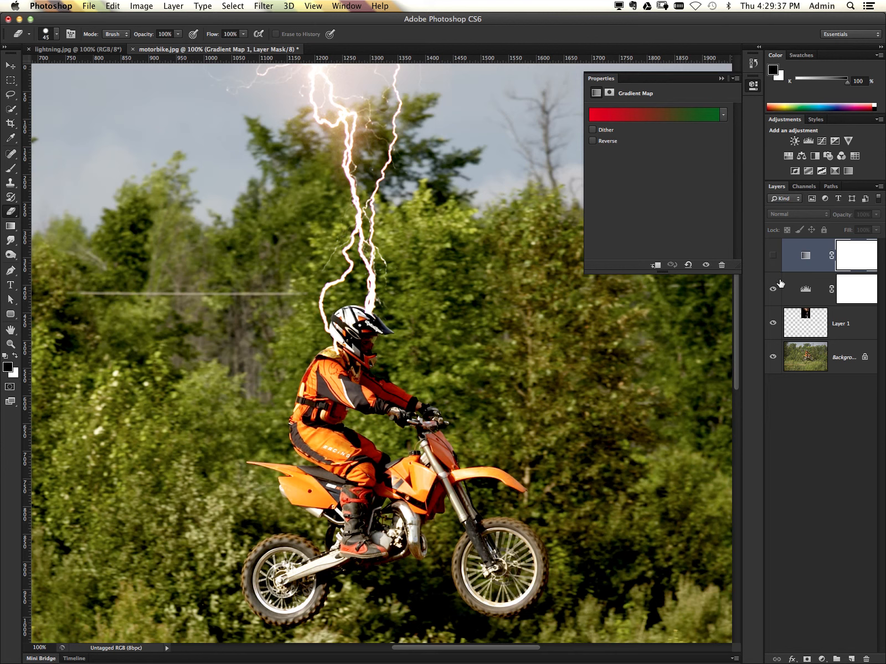